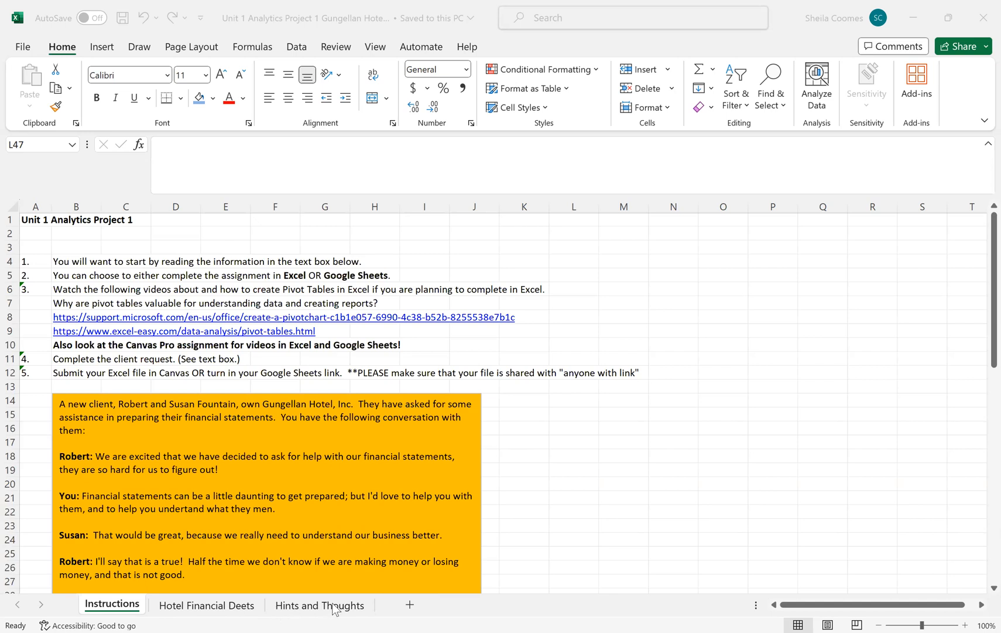
Step: Look through the account records on the Hotel Financial Deets sheet and check the Instructions sheet
{"action": "left_click", "coordinate": [234, 607]}
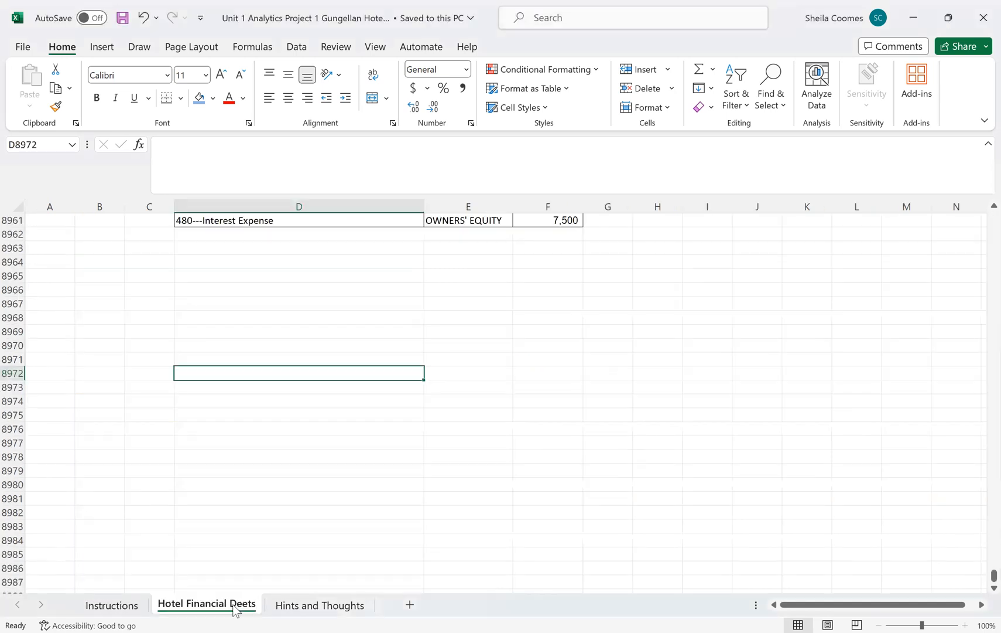
{"action": "scroll", "coordinate": [325, 345], "scroll_direction": "up", "scroll_amount": 5}
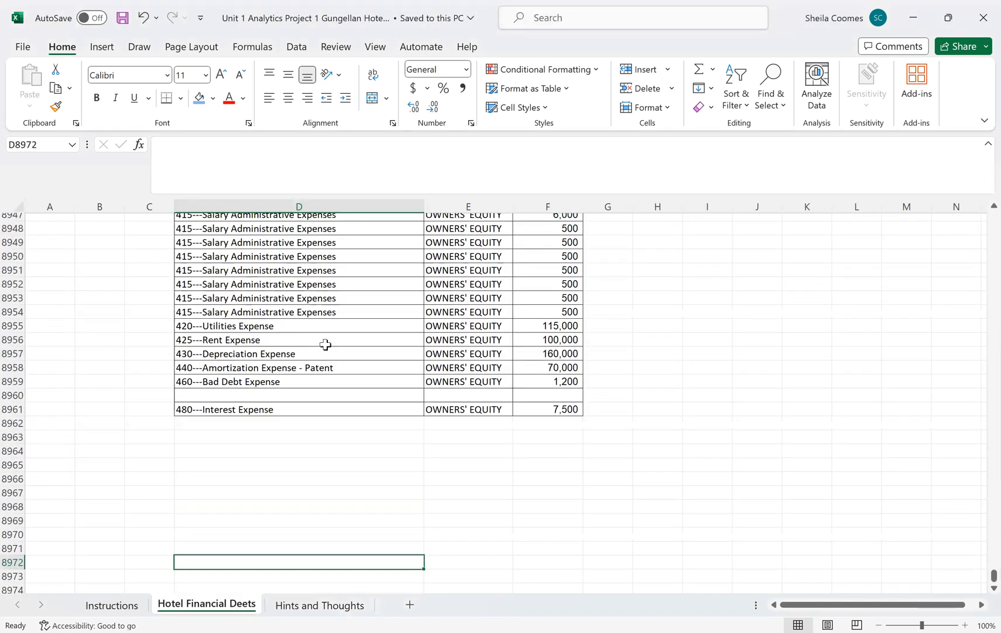
{"action": "scroll", "coordinate": [325, 345], "scroll_direction": "up", "scroll_amount": 20}
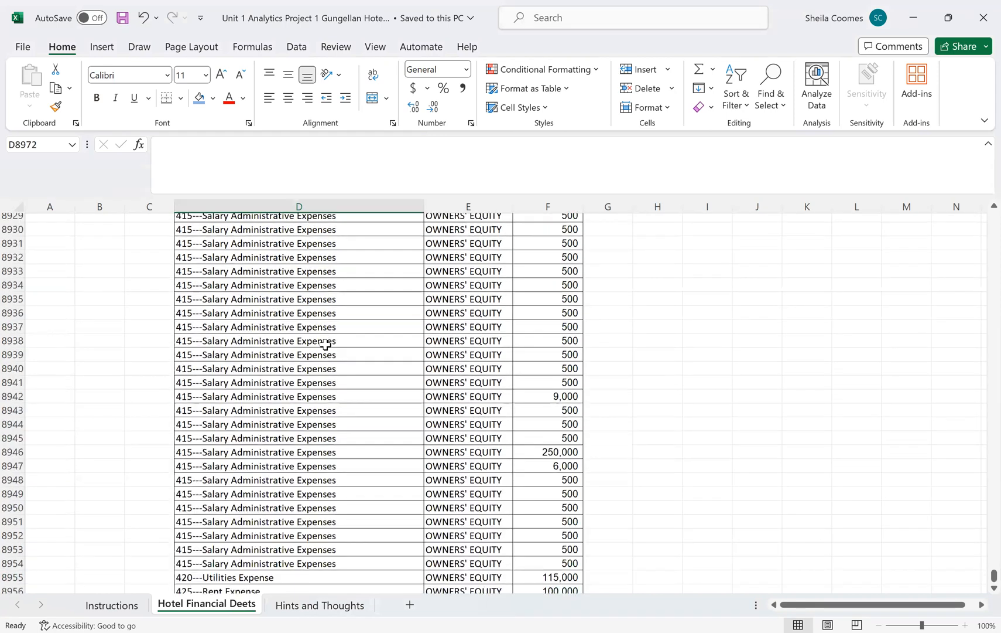
{"action": "scroll", "coordinate": [544, 362], "scroll_direction": "up", "scroll_amount": 20}
{"action": "left_click_drag", "start_coordinate": [982, 582], "coordinate": [115, 609]}
{"action": "left_click", "coordinate": [113, 605]}
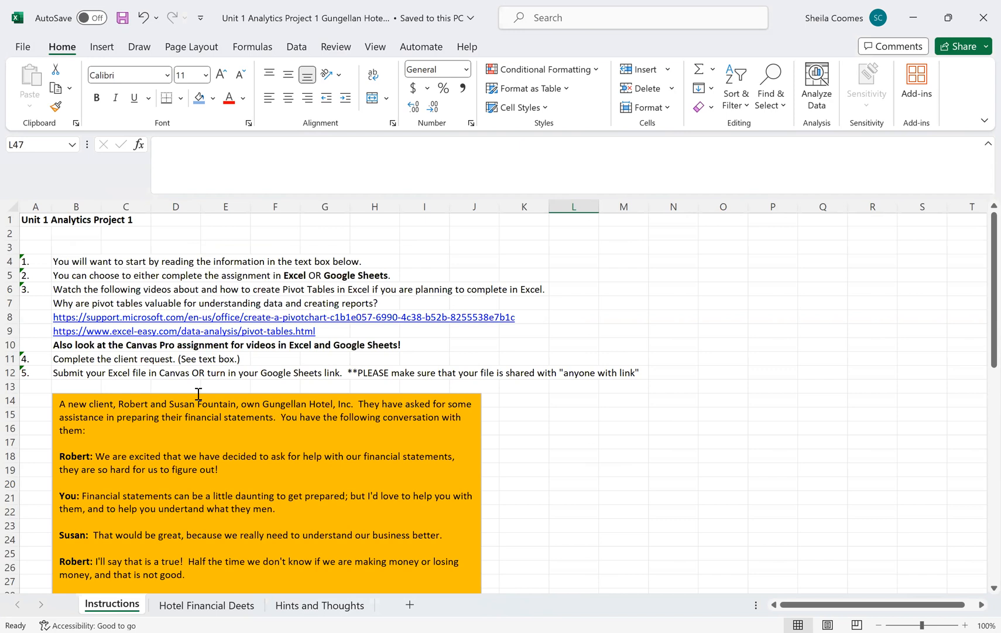
{"action": "left_click", "coordinate": [234, 609]}
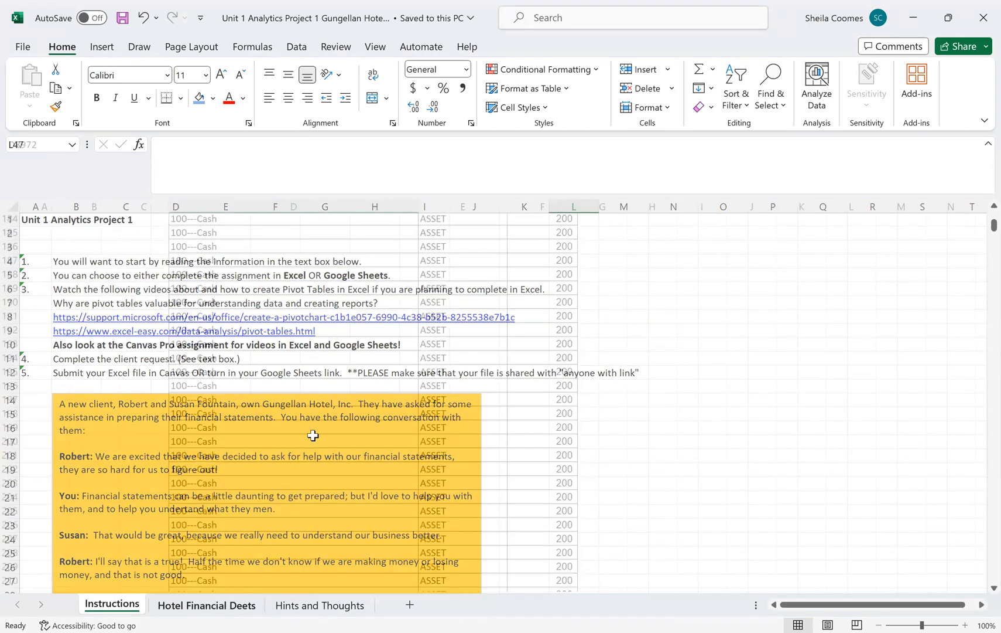
{"action": "scroll", "coordinate": [981, 229], "scroll_direction": "up", "scroll_amount": 6}
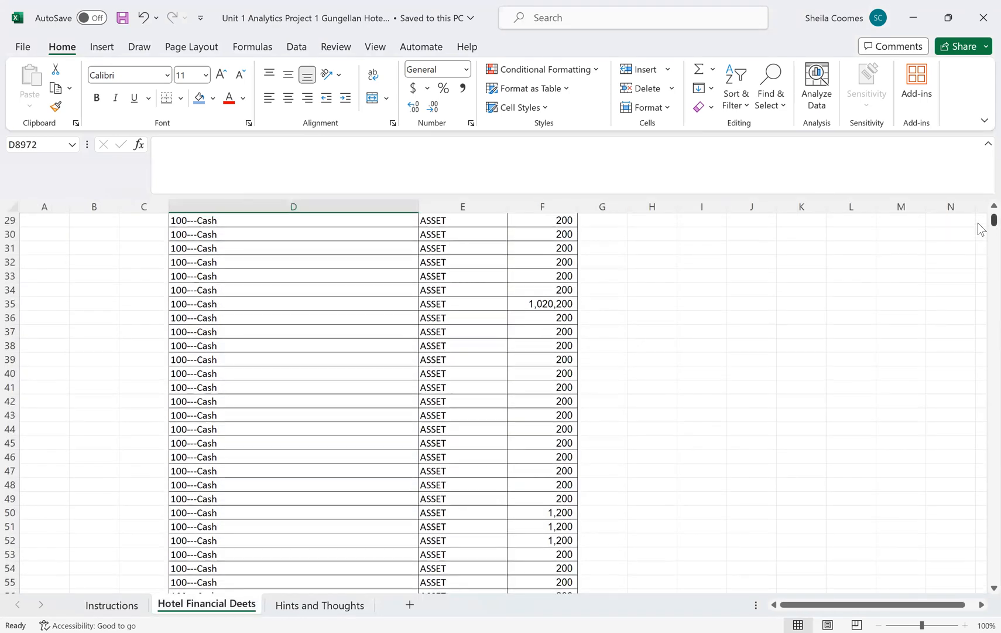
{"action": "scroll", "coordinate": [981, 223], "scroll_direction": "up", "scroll_amount": 9}
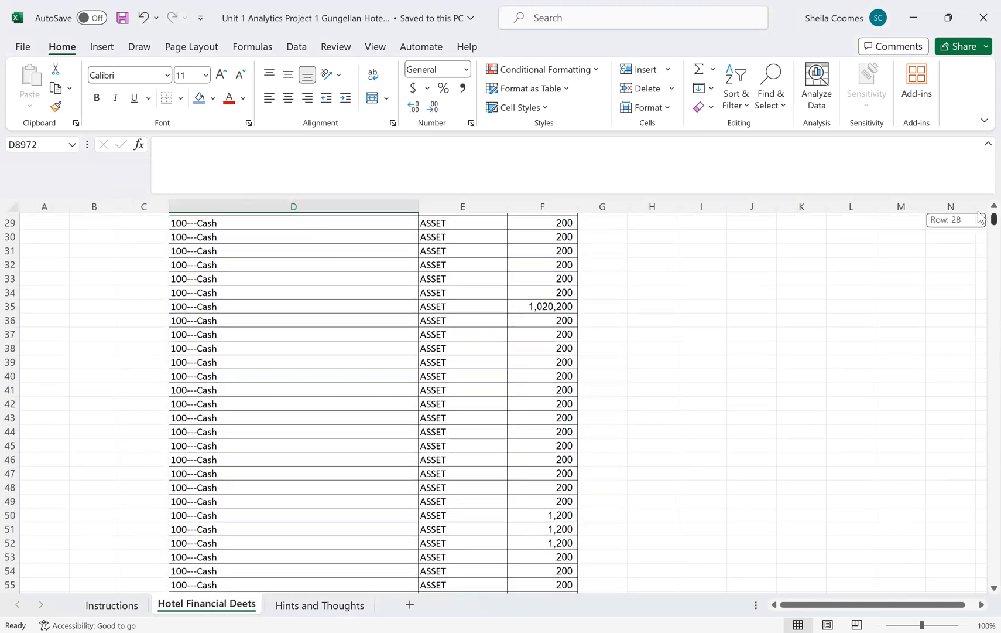
Step: Review the Account, Type and DR/CR column headings and the amounts listed under DR/CR
{"action": "left_click", "coordinate": [414, 273]}
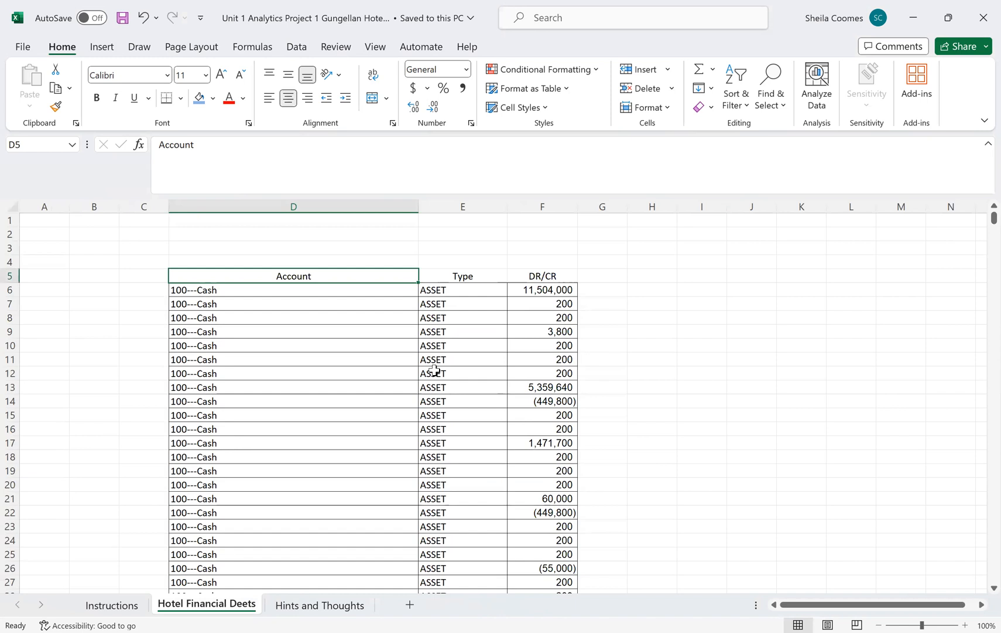
{"action": "key", "text": "Right"}
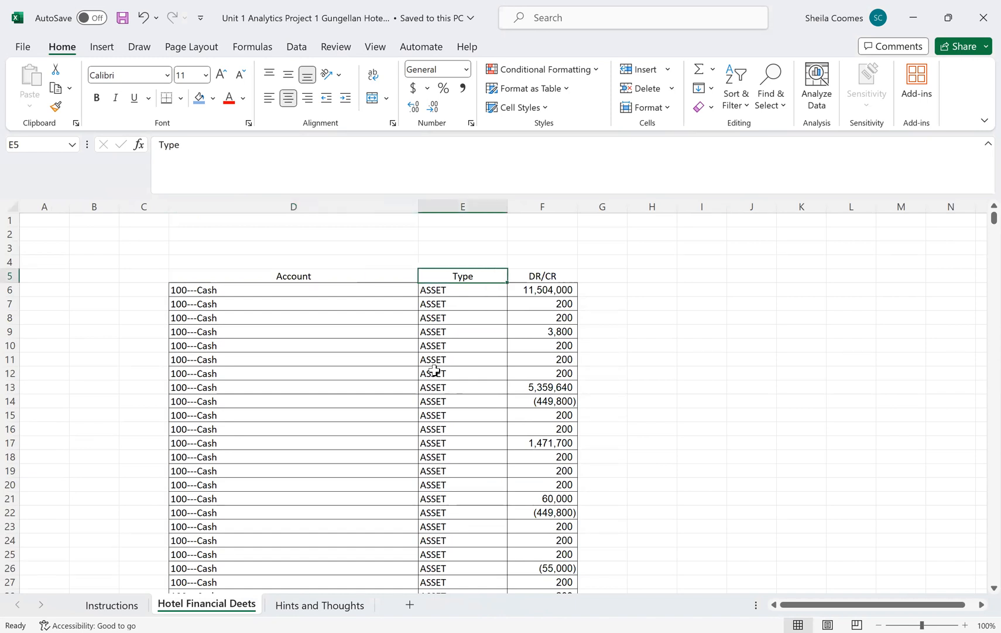
{"action": "key", "text": "Right"}
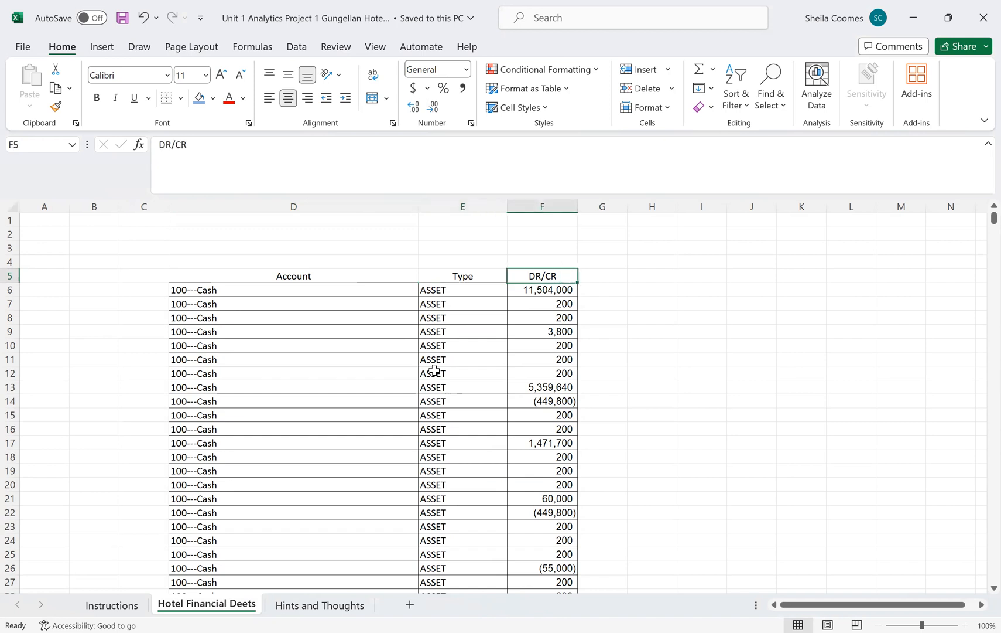
{"action": "key", "text": "Down"}
{"action": "key", "text": "Down"}
{"action": "key", "text": "Down"}
{"action": "key", "text": "Down"}
{"action": "key", "text": "Down"}
{"action": "key", "text": "Down"}
{"action": "key", "text": "Down"}
{"action": "key", "text": "Down"}
{"action": "key", "text": "Down"}
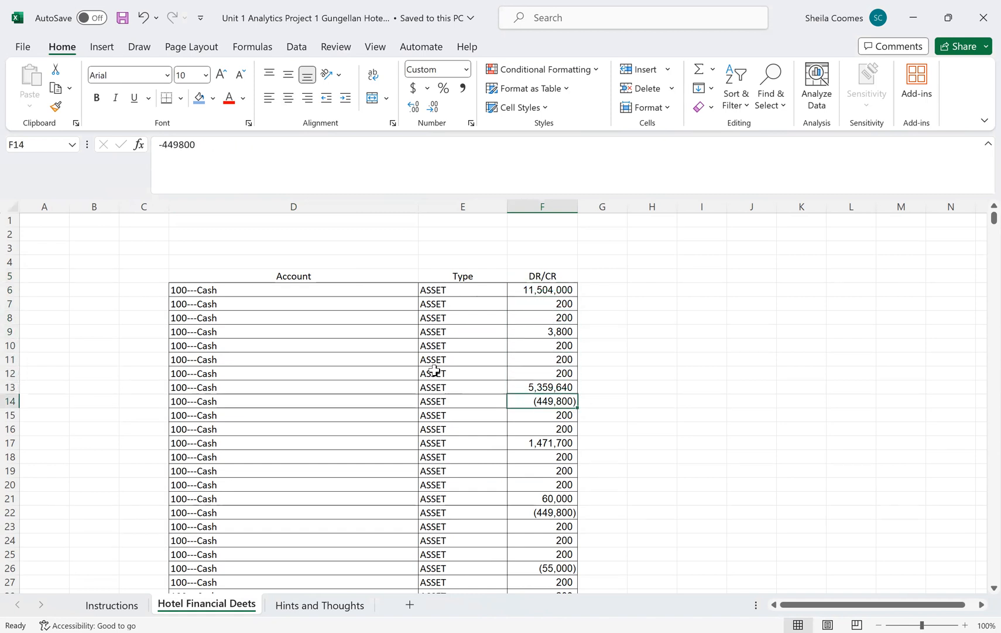
Step: Check the extent of the data from the Account heading to the last Interest Expense row across all three columns
{"action": "left_click", "coordinate": [346, 278]}
{"action": "left_click_drag", "start_coordinate": [982, 227], "coordinate": [981, 585]}
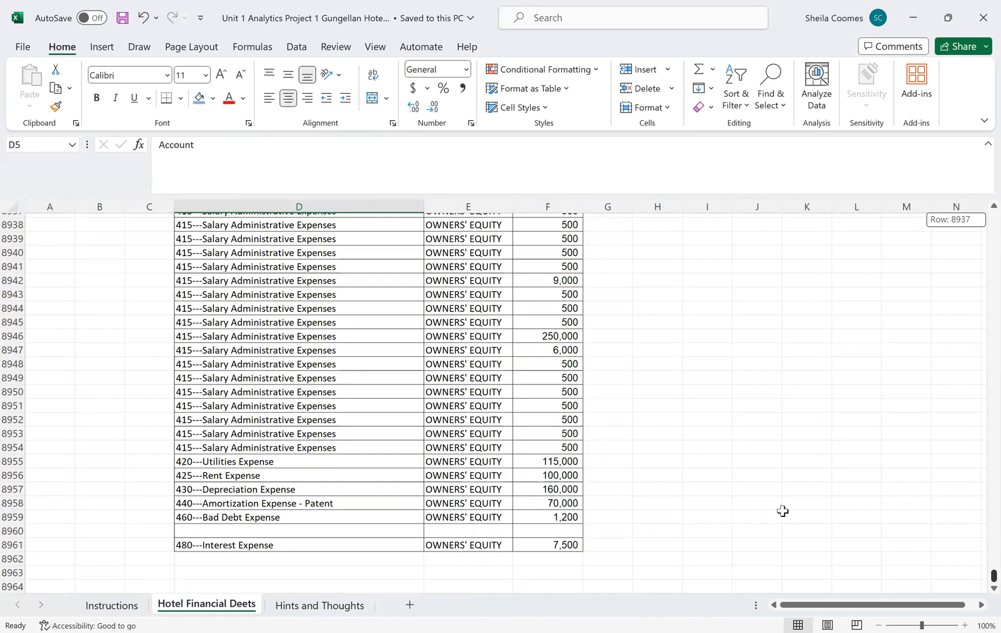
{"action": "left_click", "coordinate": [290, 544]}
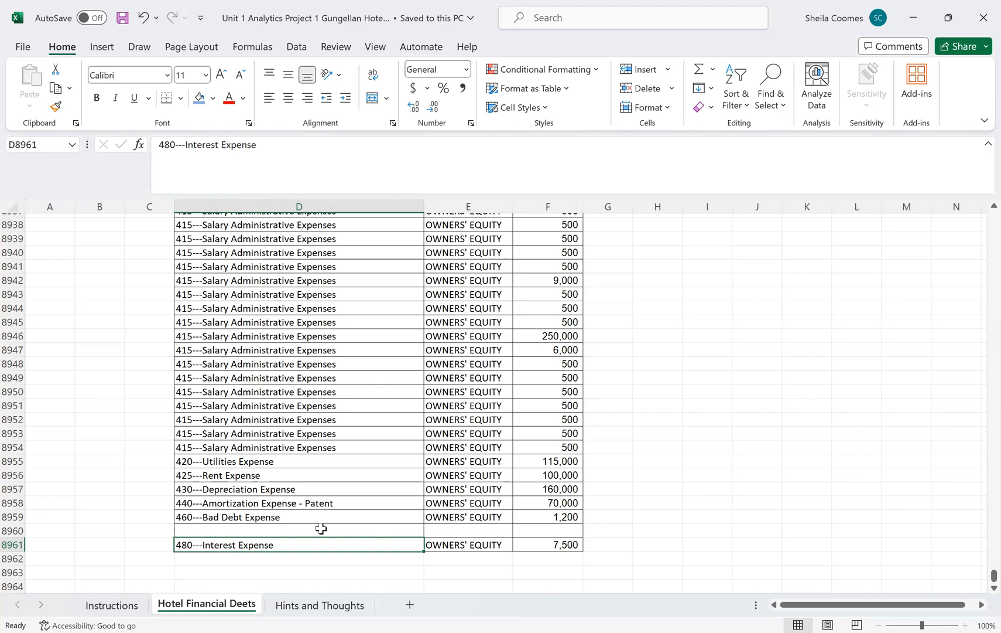
{"action": "scroll", "coordinate": [323, 539], "scroll_direction": "down", "scroll_amount": 1}
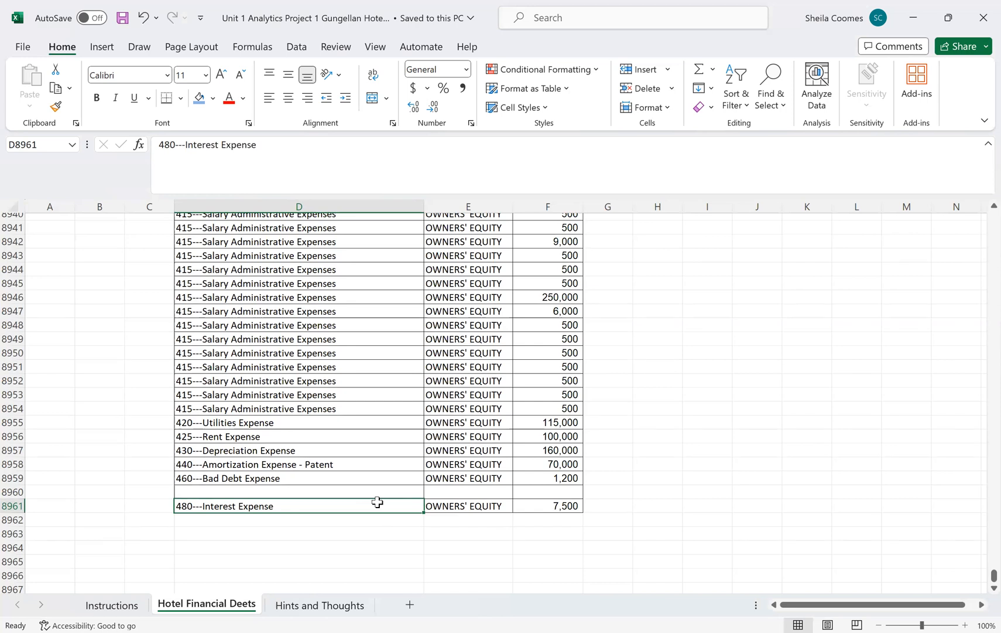
{"action": "key", "text": "shift+Right"}
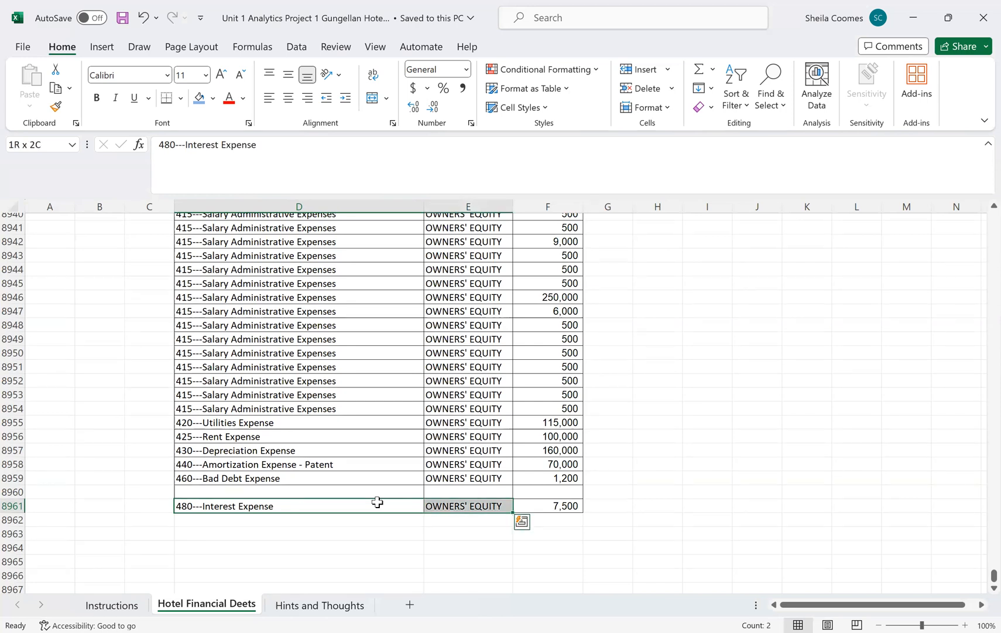
{"action": "key", "text": "shift+Right"}
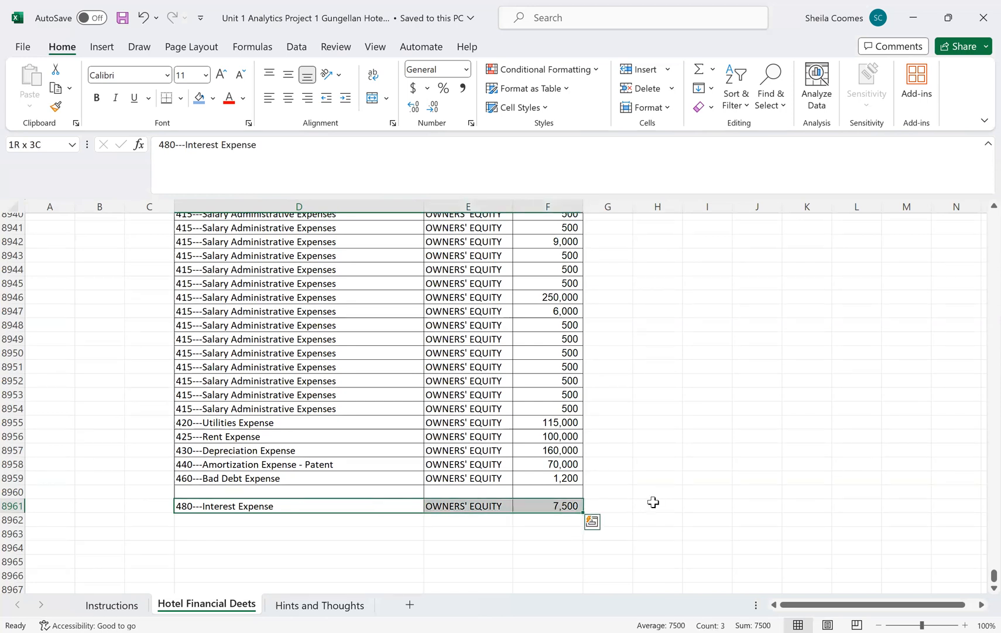
Step: Select the whole data range D5:F8961 on Hotel Financial Deets, including the headings, and check that it covers the records
{"action": "left_click_drag", "start_coordinate": [982, 582], "coordinate": [981, 217]}
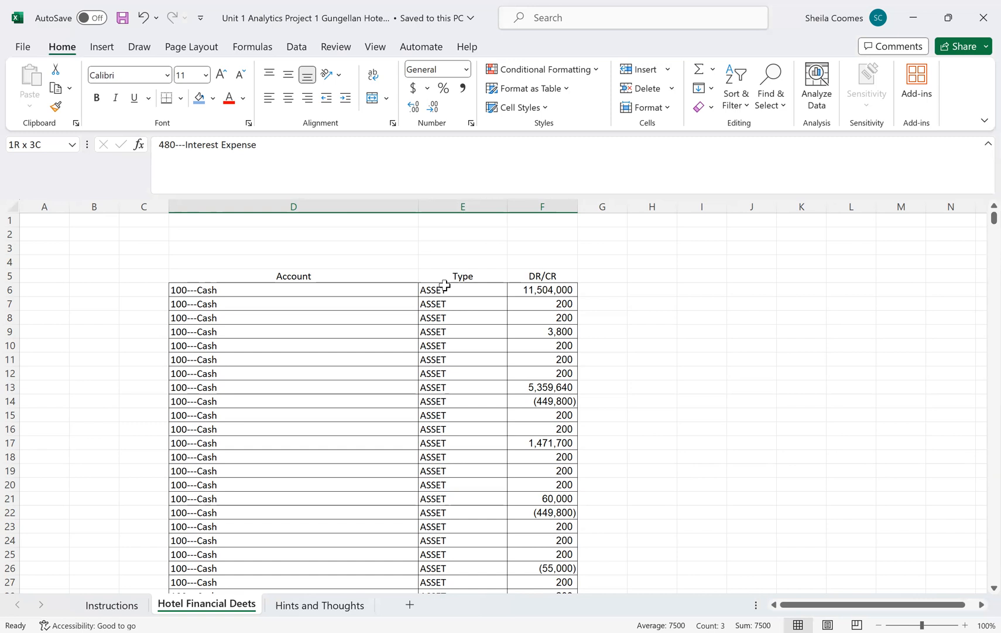
{"action": "left_click", "coordinate": [379, 276]}
{"action": "key", "text": "ctrl+shift+Down"}
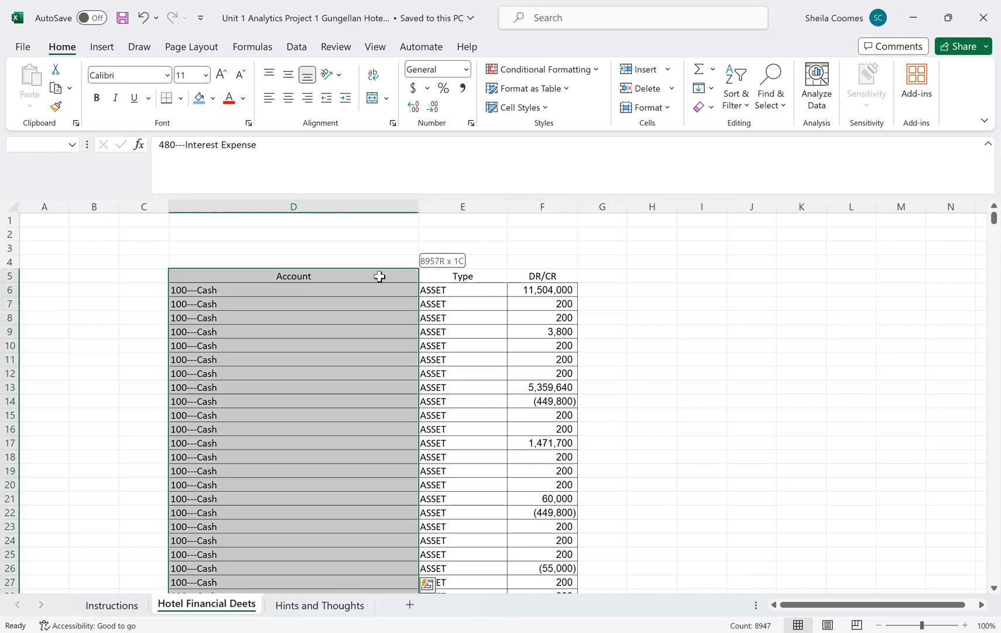
{"action": "key", "text": "shift+Right"}
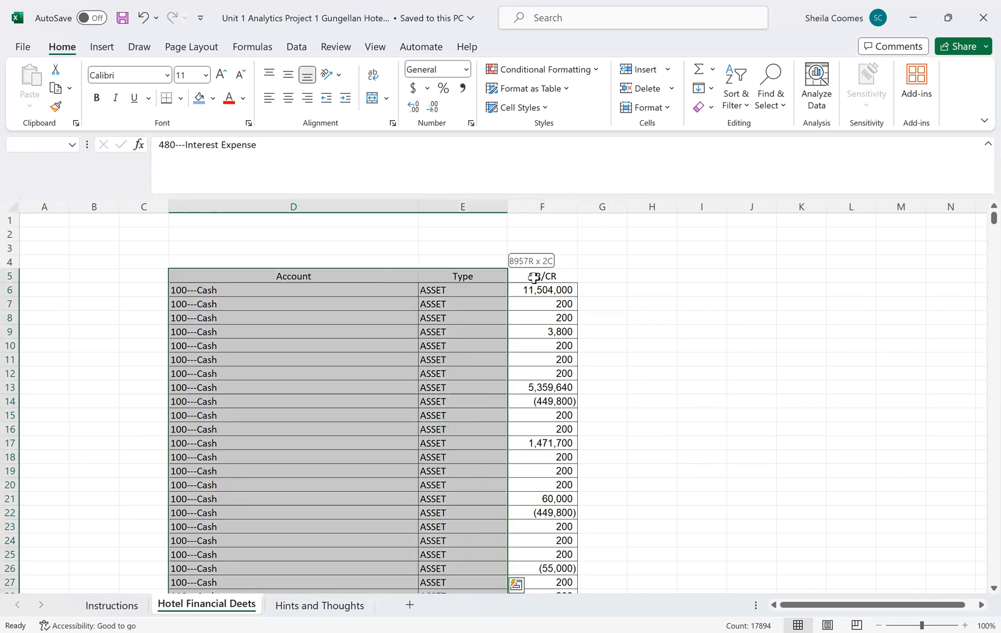
{"action": "key", "text": "shift+Right"}
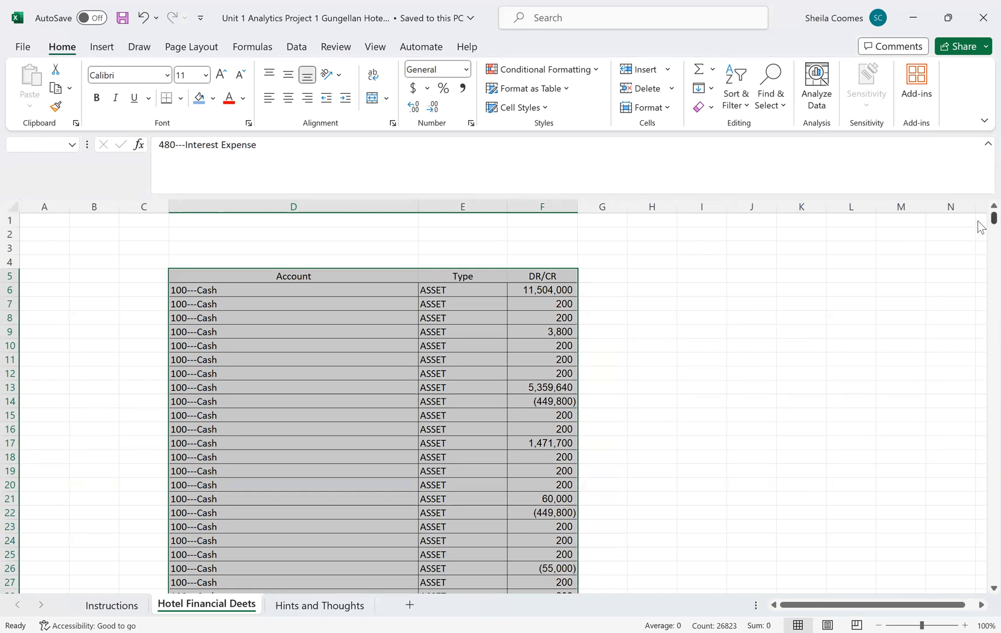
{"action": "left_click_drag", "start_coordinate": [994, 217], "coordinate": [944, 475]}
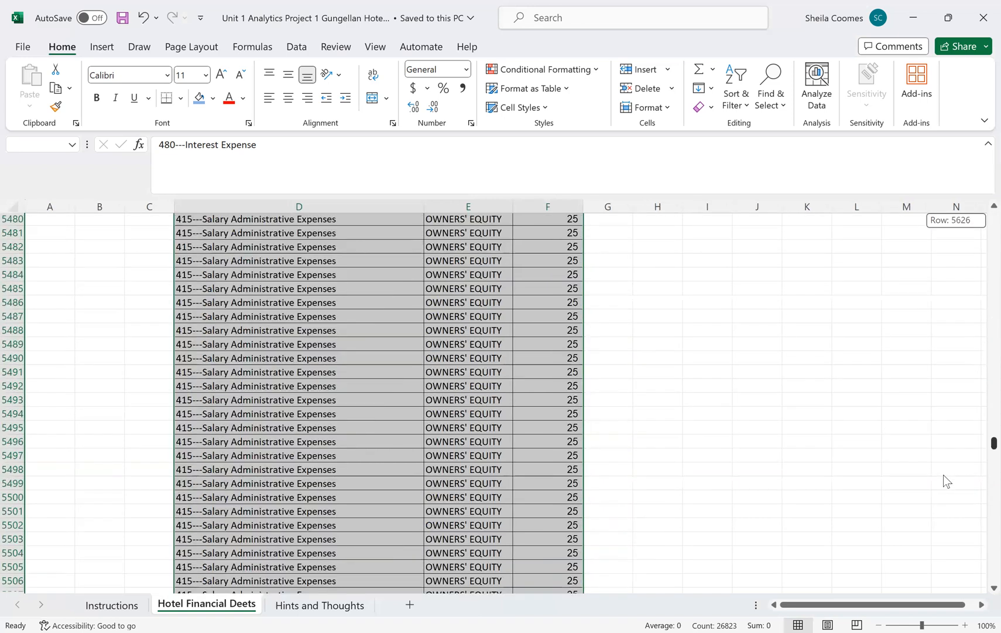
{"action": "left_click_drag", "start_coordinate": [932, 528], "coordinate": [983, 214]}
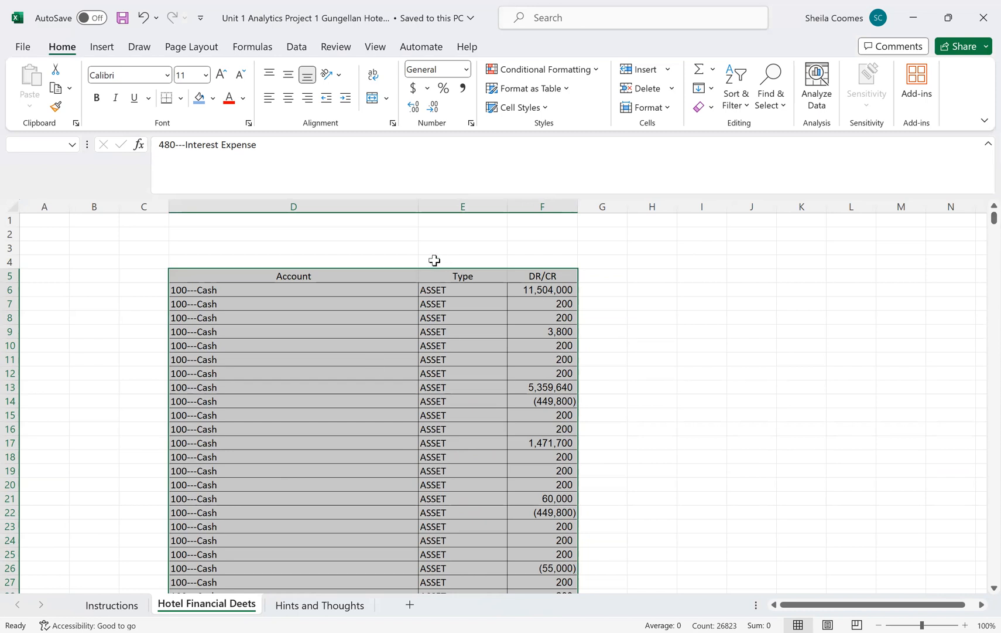
Step: Insert a PivotTable from the selected range 'Hotel Financial Deets'!$D$5:$F$8961 on a new worksheet
{"action": "left_click", "coordinate": [102, 47]}
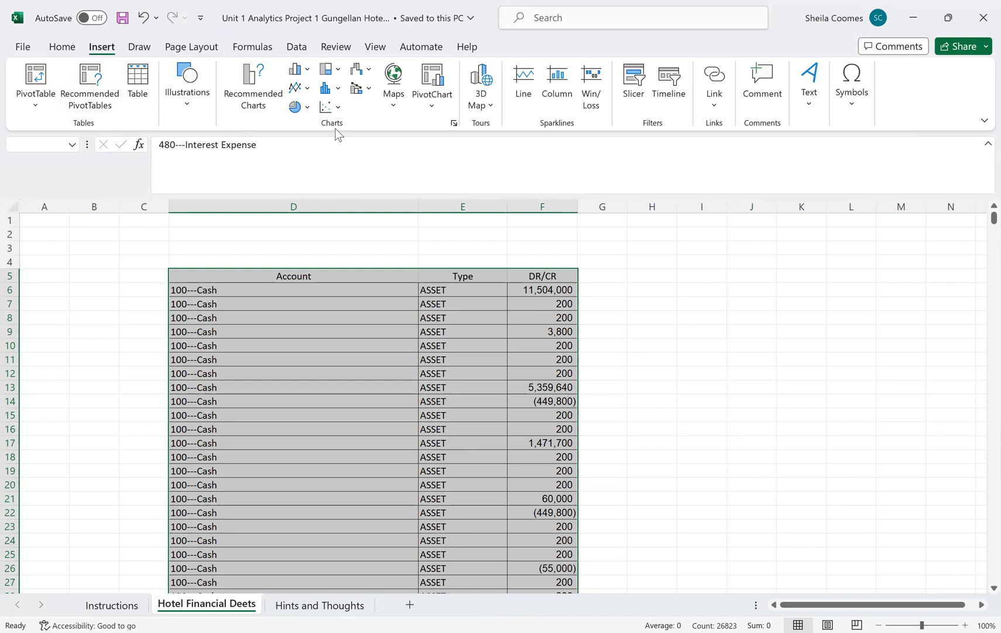
{"action": "left_click", "coordinate": [43, 99]}
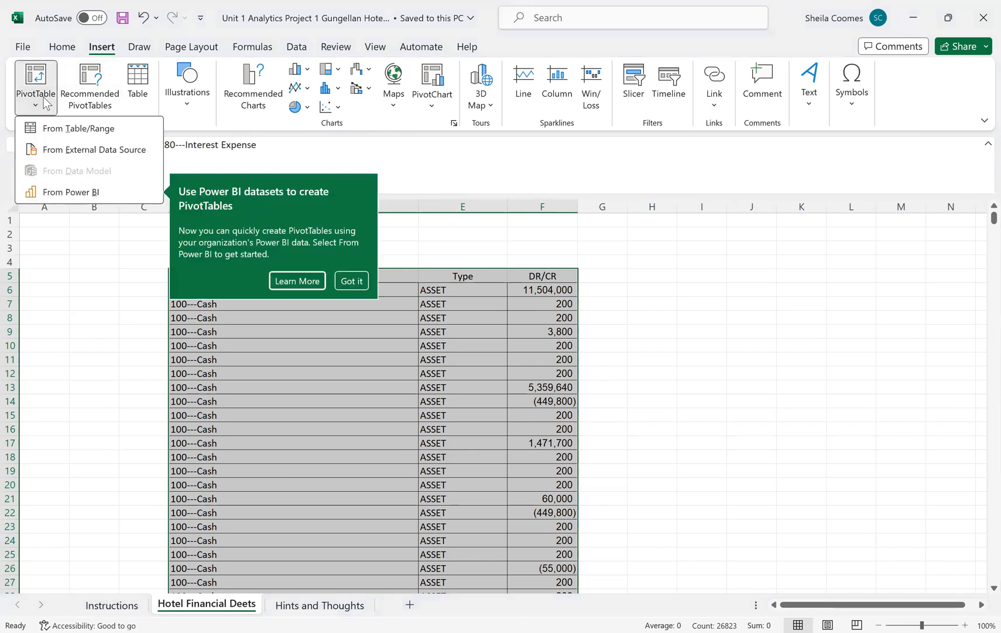
{"action": "left_click", "coordinate": [76, 134]}
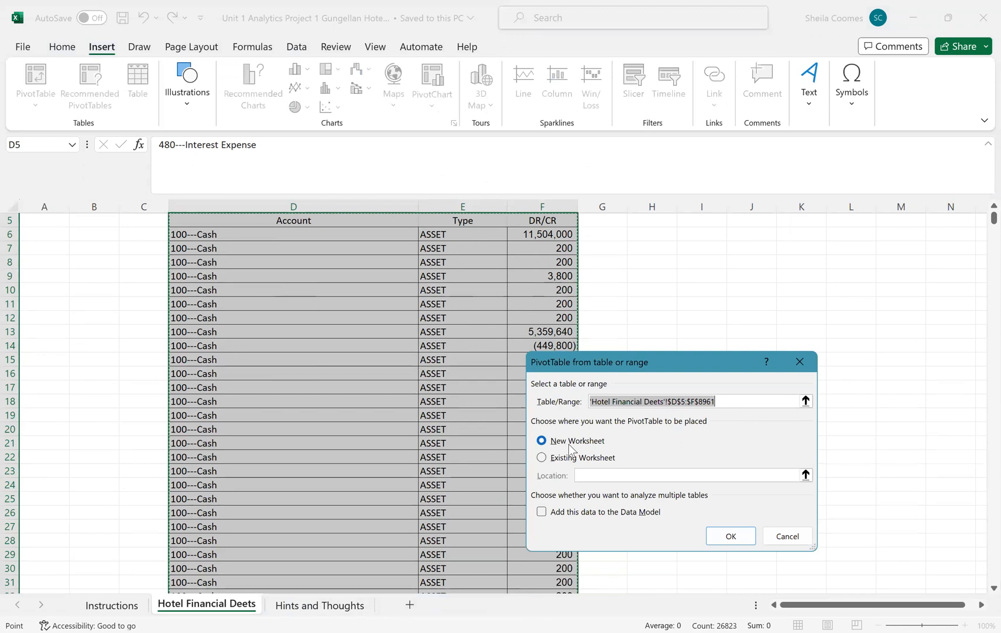
{"action": "left_click", "coordinate": [743, 538]}
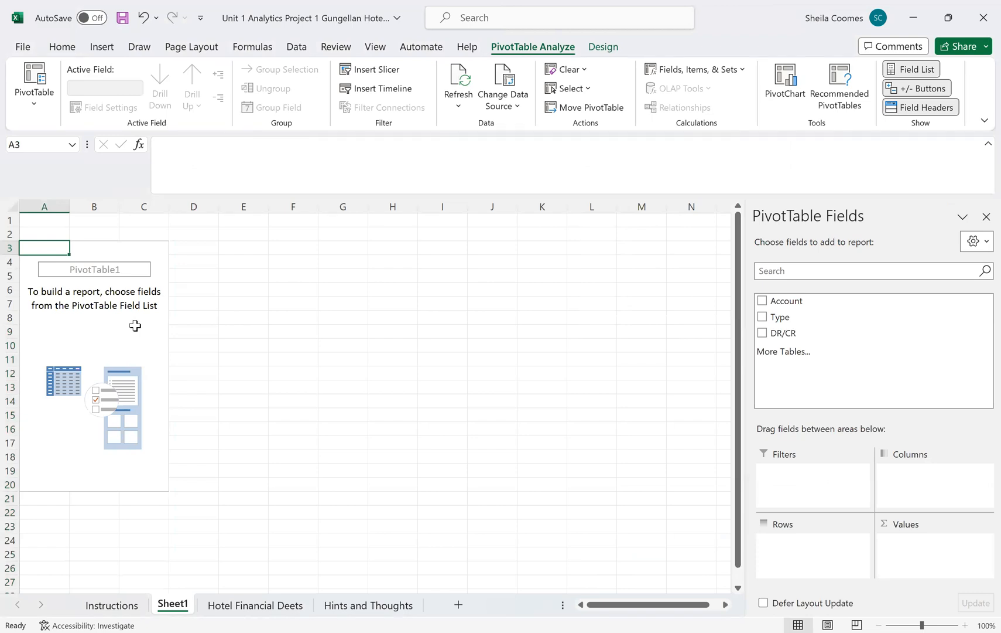
Step: Compare the new PivotTable sheet with the source data sheet and rename the new sheet as Pivot Table
{"action": "left_click", "coordinate": [272, 607]}
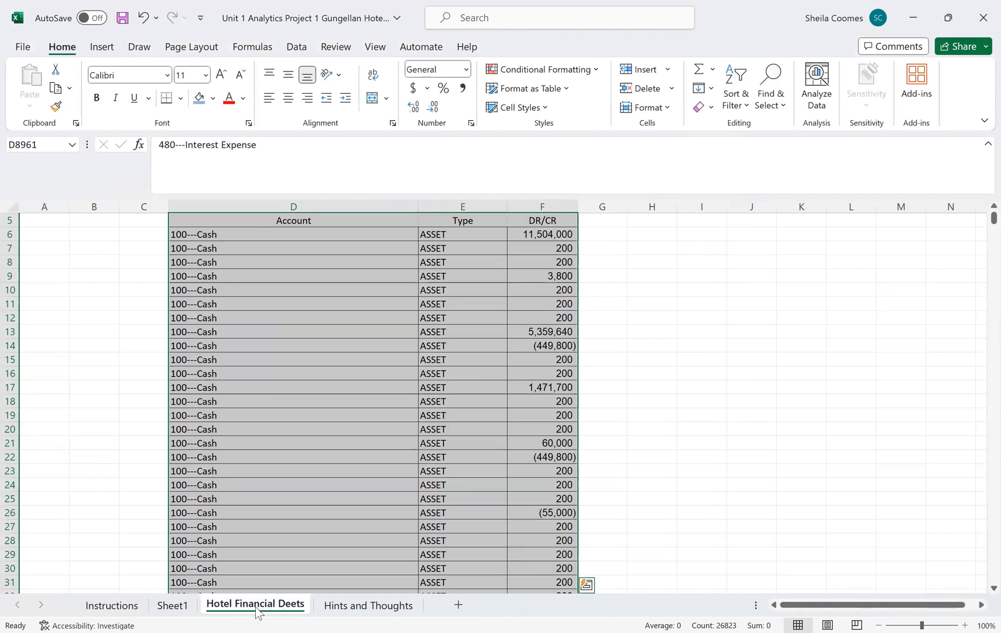
{"action": "left_click", "coordinate": [173, 605]}
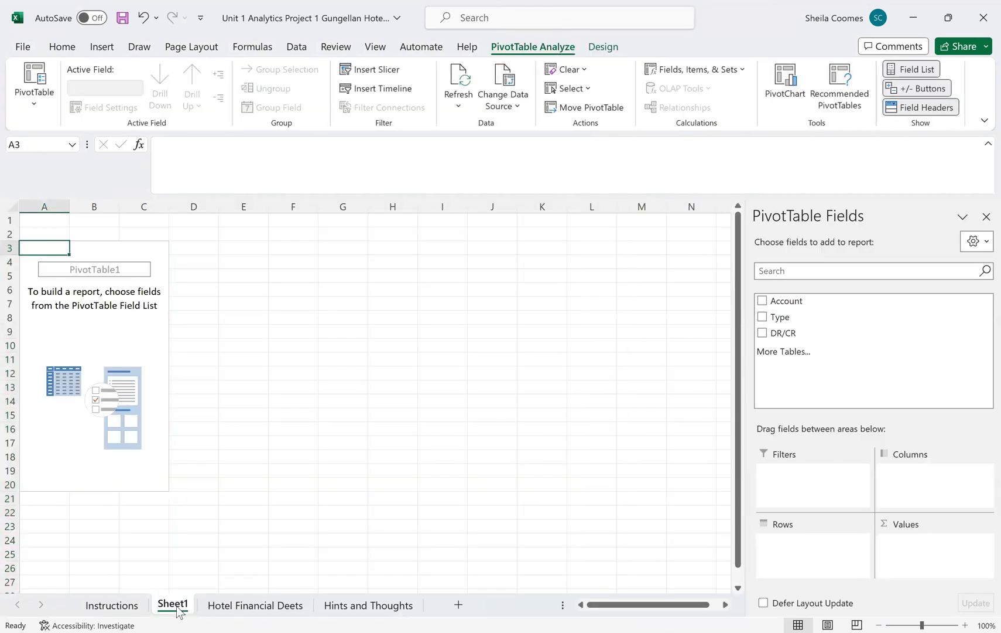
{"action": "double_click", "coordinate": [174, 605]}
{"action": "type", "text": "Pivot Table"}
{"action": "key", "text": "Return"}
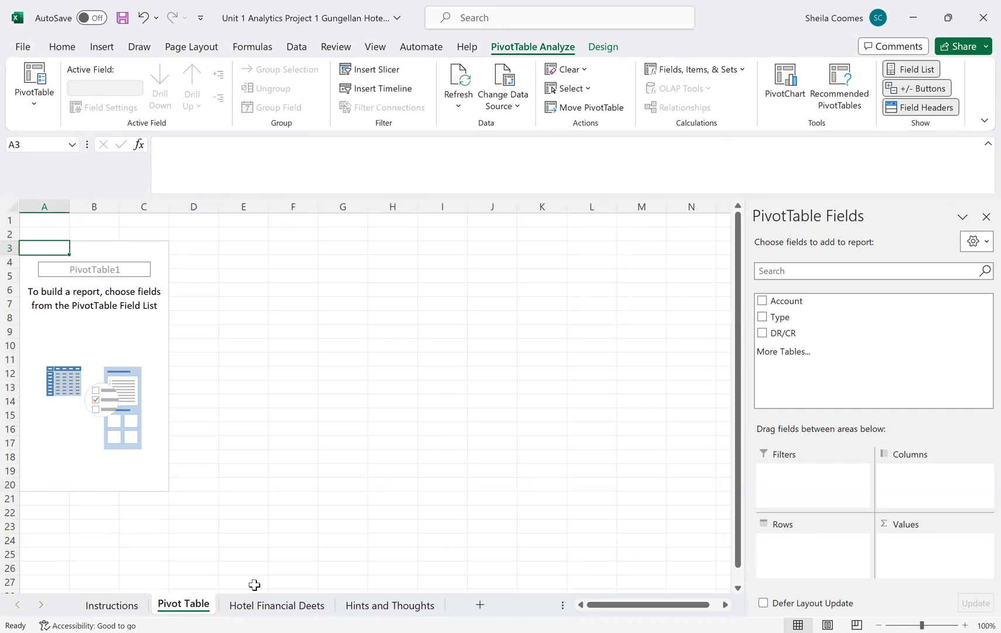
Step: Add Type and Account as PivotTable rows, with Type above Account, and DR/CR as summed values
{"action": "left_click", "coordinate": [116, 319]}
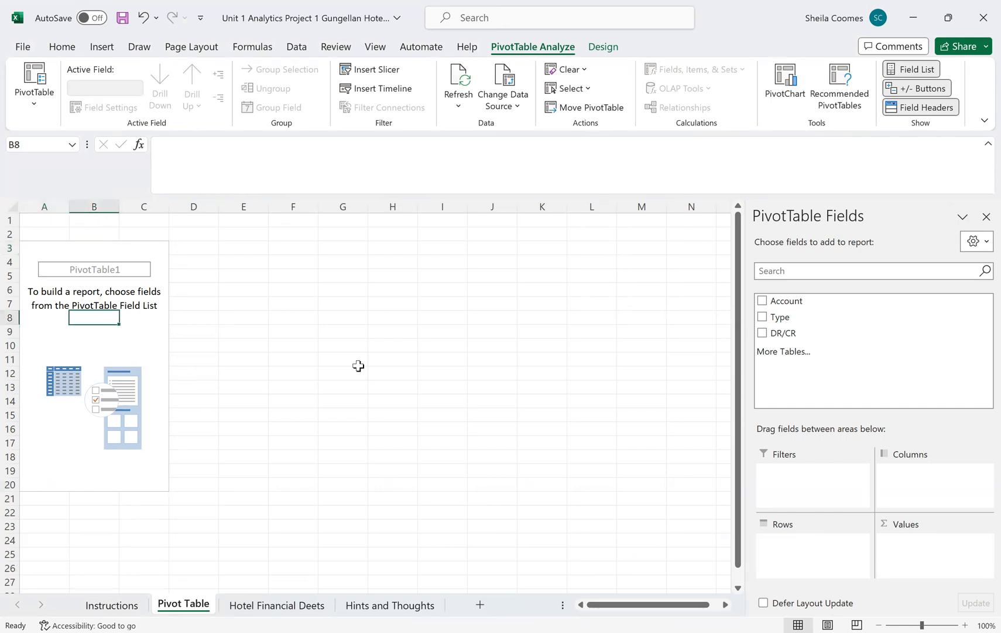
{"action": "left_click", "coordinate": [772, 299]}
{"action": "left_click", "coordinate": [762, 319]}
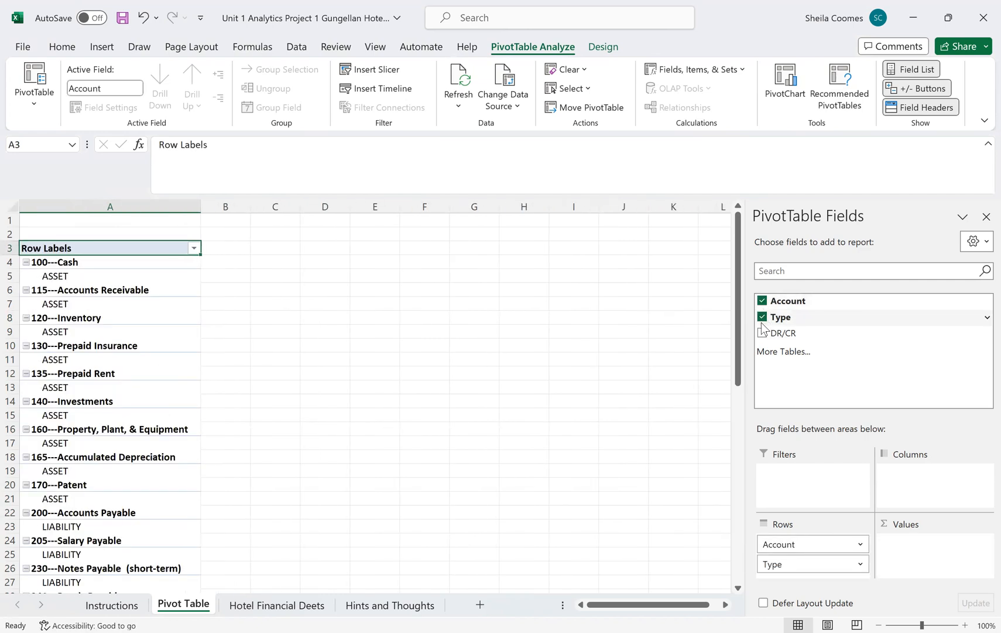
{"action": "left_click", "coordinate": [762, 333]}
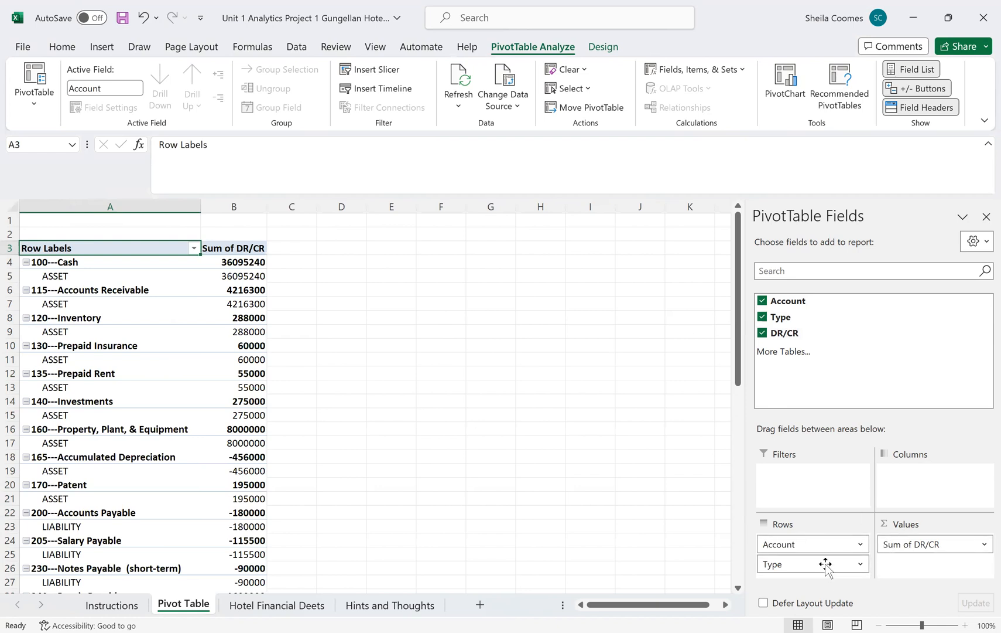
{"action": "left_click_drag", "start_coordinate": [823, 565], "coordinate": [819, 538]}
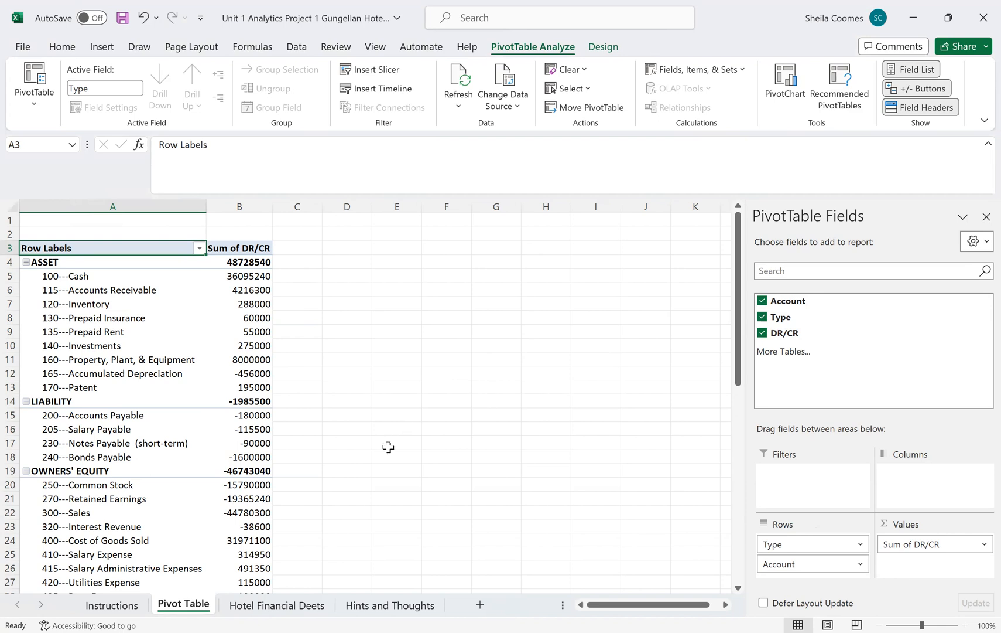
Step: Format the whole Sum of DR/CR column as dollar accounting values with no decimal places
{"action": "left_click", "coordinate": [261, 204]}
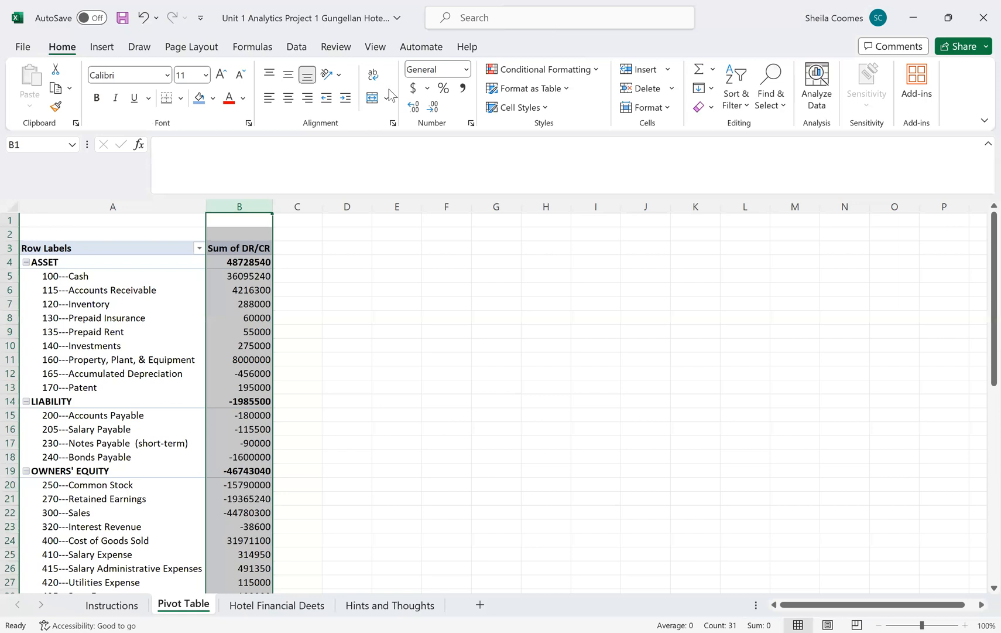
{"action": "left_click", "coordinate": [413, 89]}
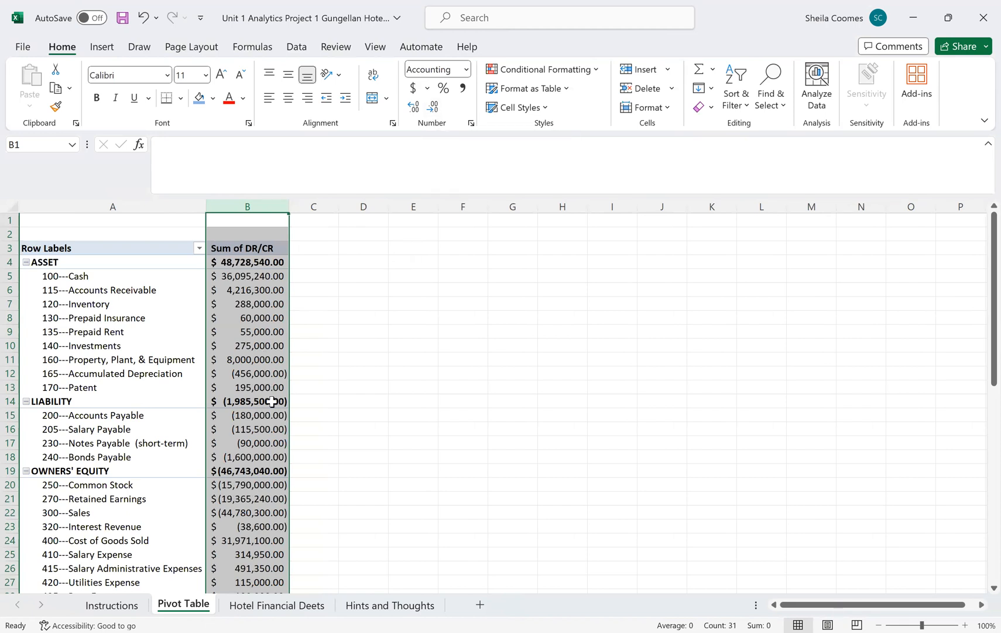
{"action": "mouse_move", "coordinate": [272, 402]}
{"action": "left_click", "coordinate": [436, 106]}
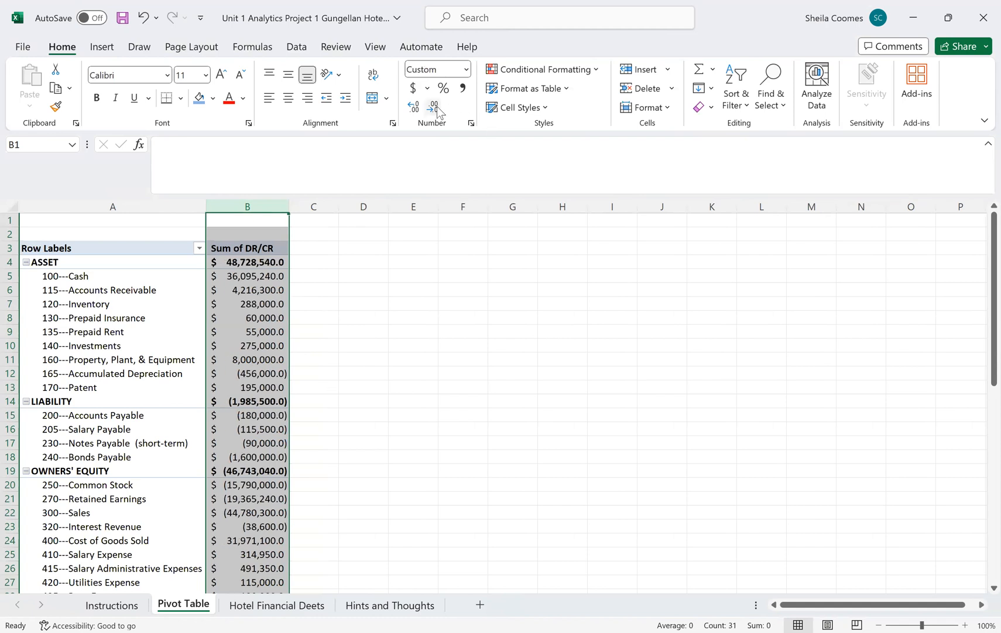
{"action": "left_click", "coordinate": [437, 105]}
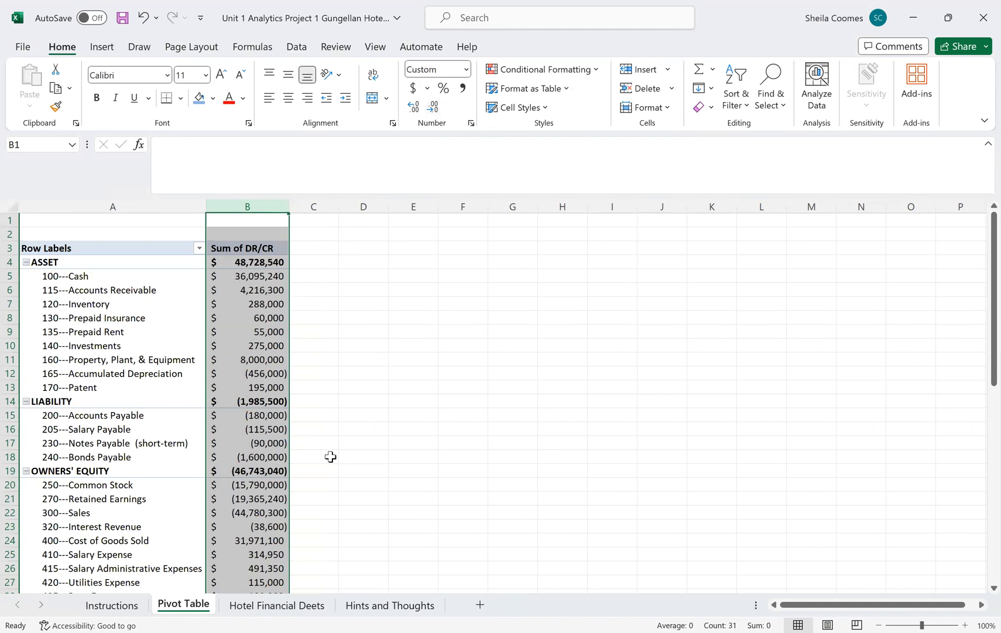
Step: Look over the end of the PivotTable, read the Hints and Thoughts sheet, and return to the Pivot Table sheet
{"action": "scroll", "coordinate": [331, 456], "scroll_direction": "down", "scroll_amount": 2}
{"action": "scroll", "coordinate": [331, 456], "scroll_direction": "down", "scroll_amount": 3}
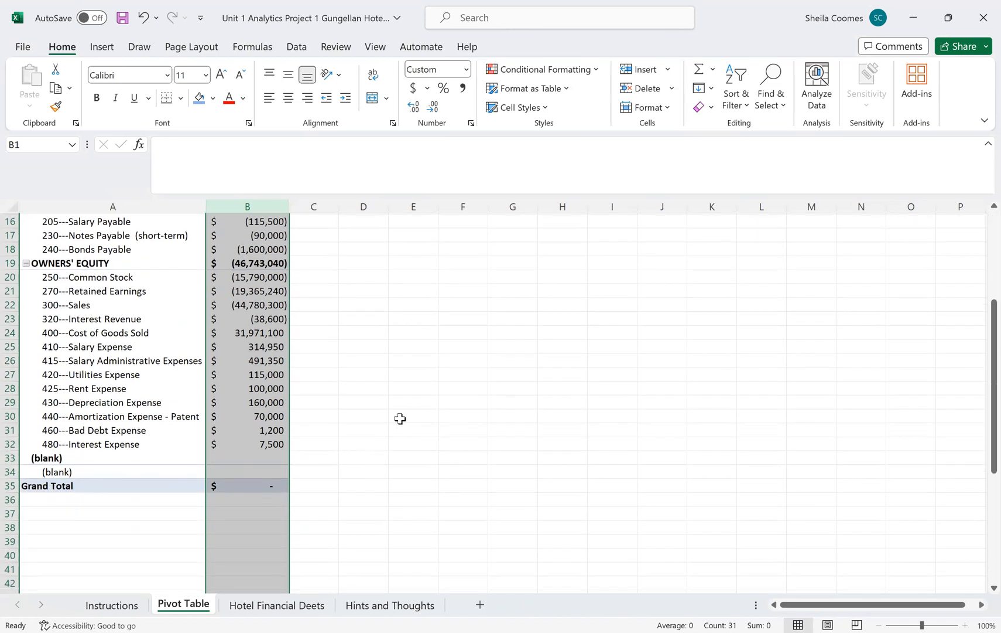
{"action": "left_click", "coordinate": [390, 605]}
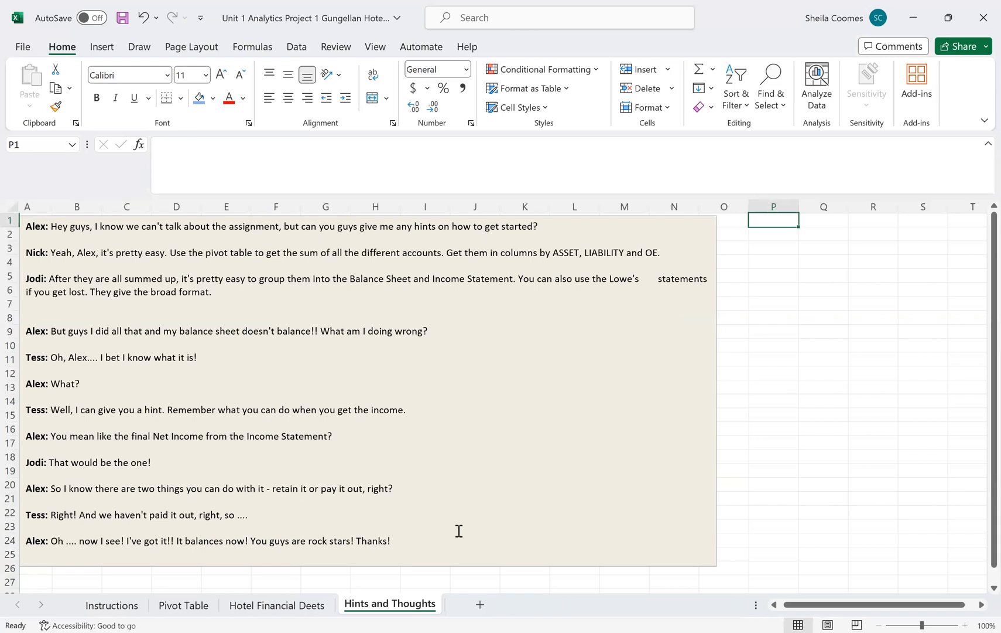
{"action": "left_click", "coordinate": [276, 605]}
{"action": "left_click", "coordinate": [189, 605]}
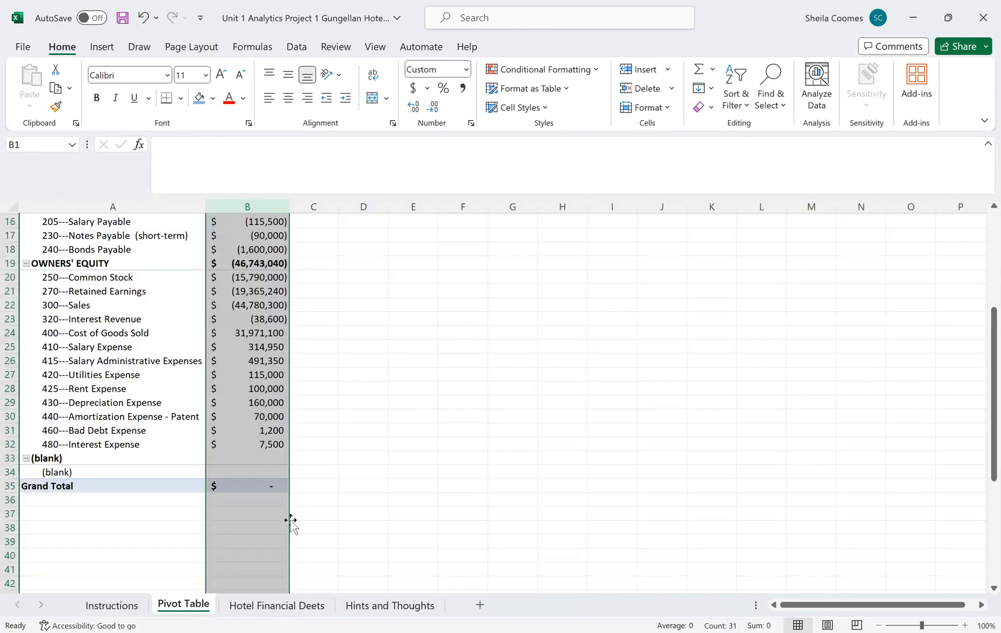
Step: Review the PivotTable's account balances from the Asset group down and inspect the Grand Total cell B35
{"action": "scroll", "coordinate": [385, 326], "scroll_direction": "up", "scroll_amount": 3}
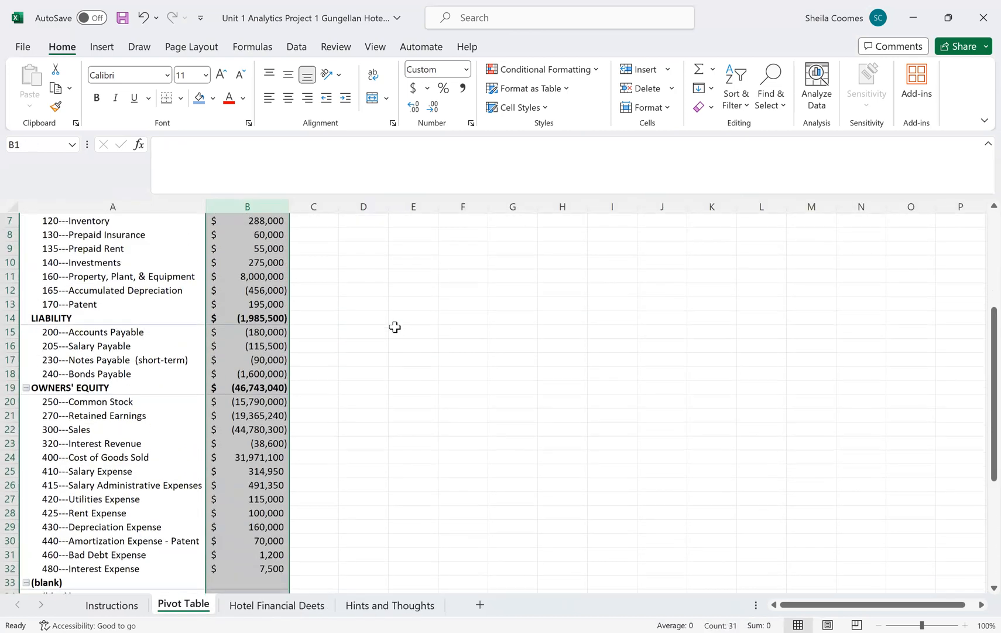
{"action": "scroll", "coordinate": [395, 326], "scroll_direction": "up", "scroll_amount": 2}
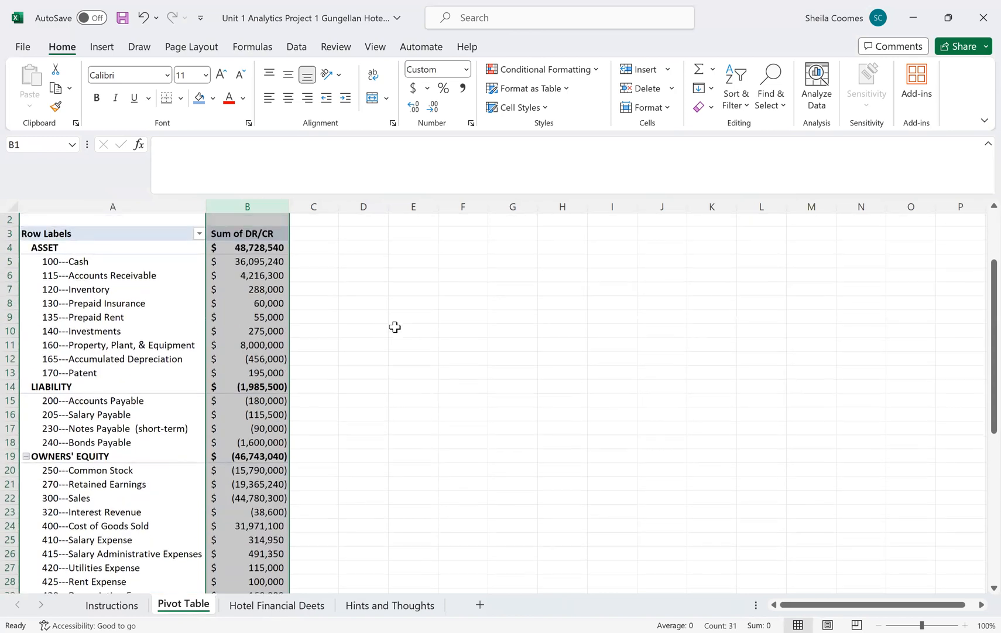
{"action": "scroll", "coordinate": [396, 326], "scroll_direction": "down", "scroll_amount": 2}
{"action": "scroll", "coordinate": [395, 326], "scroll_direction": "down", "scroll_amount": 1}
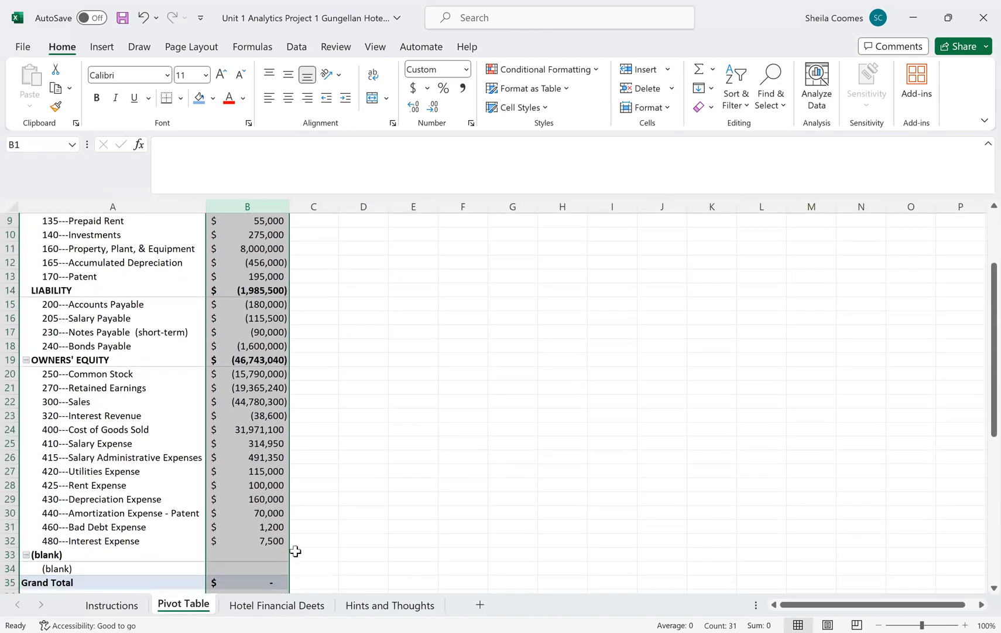
{"action": "scroll", "coordinate": [293, 547], "scroll_direction": "down", "scroll_amount": 1}
{"action": "left_click", "coordinate": [271, 550]}
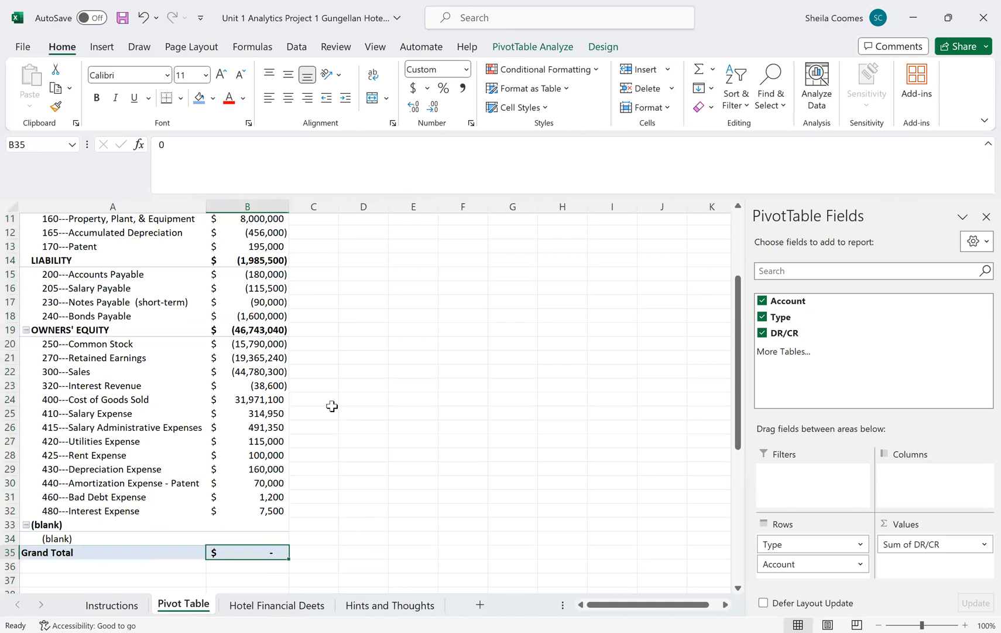
Step: Inspect the Asset subtotal, and select the Liability and Owners' Equity subtotals together to compare their sum with it
{"action": "scroll", "coordinate": [357, 343], "scroll_direction": "up", "scroll_amount": 1}
{"action": "scroll", "coordinate": [277, 260], "scroll_direction": "up", "scroll_amount": 2}
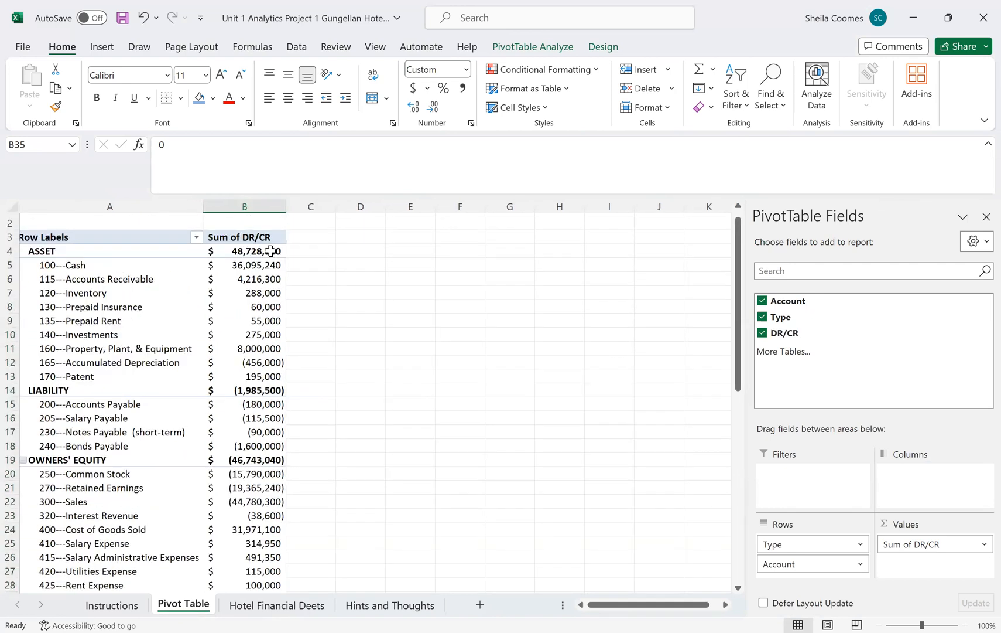
{"action": "left_click", "coordinate": [270, 251]}
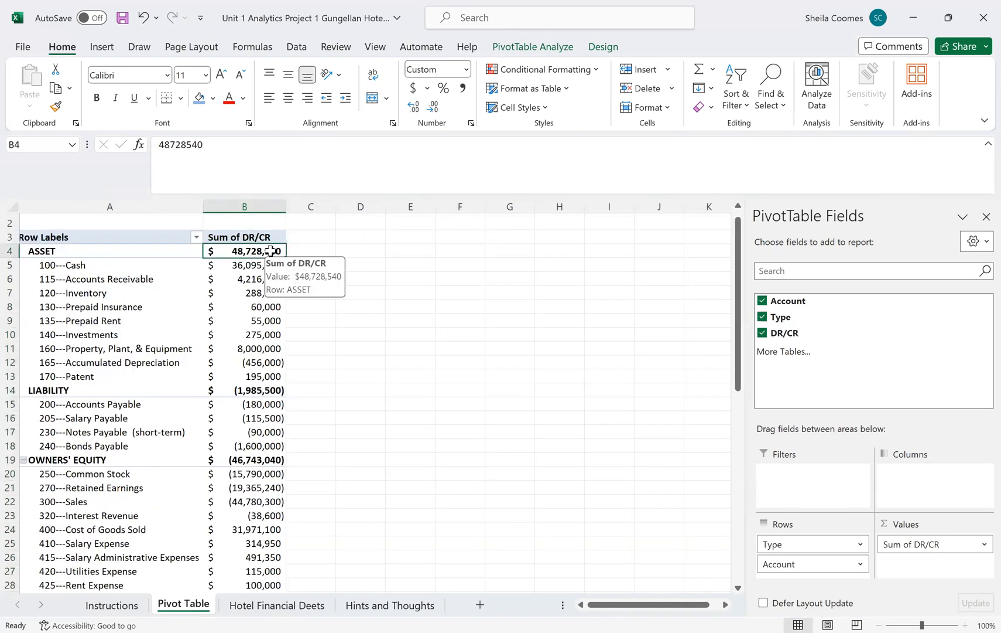
{"action": "left_click", "coordinate": [268, 388]}
{"action": "left_click", "coordinate": [256, 458]}
{"action": "left_click", "coordinate": [268, 391]}
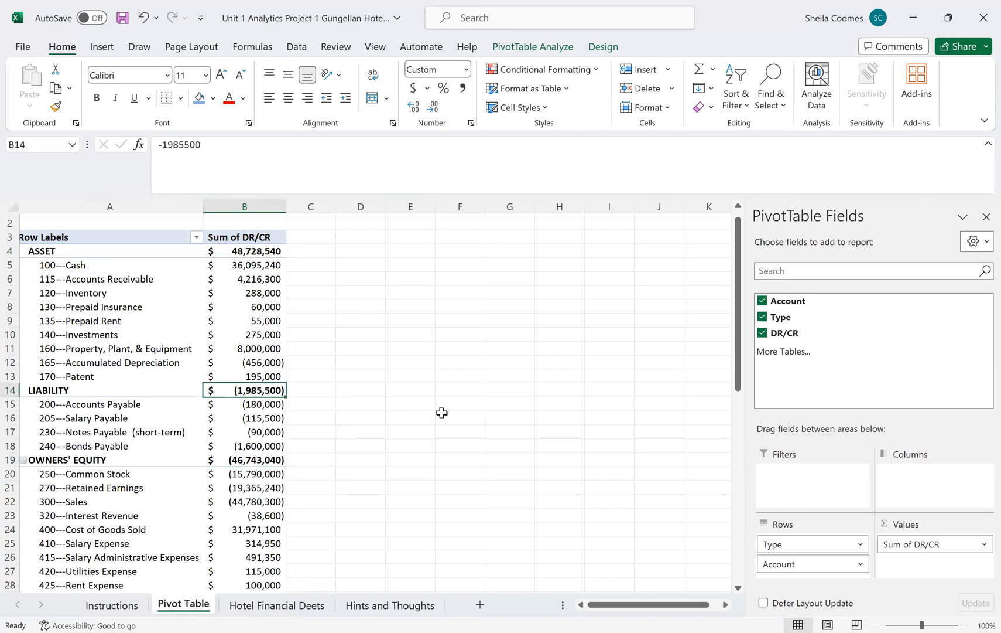
{"action": "left_click", "coordinate": [257, 460], "text": "ctrl"}
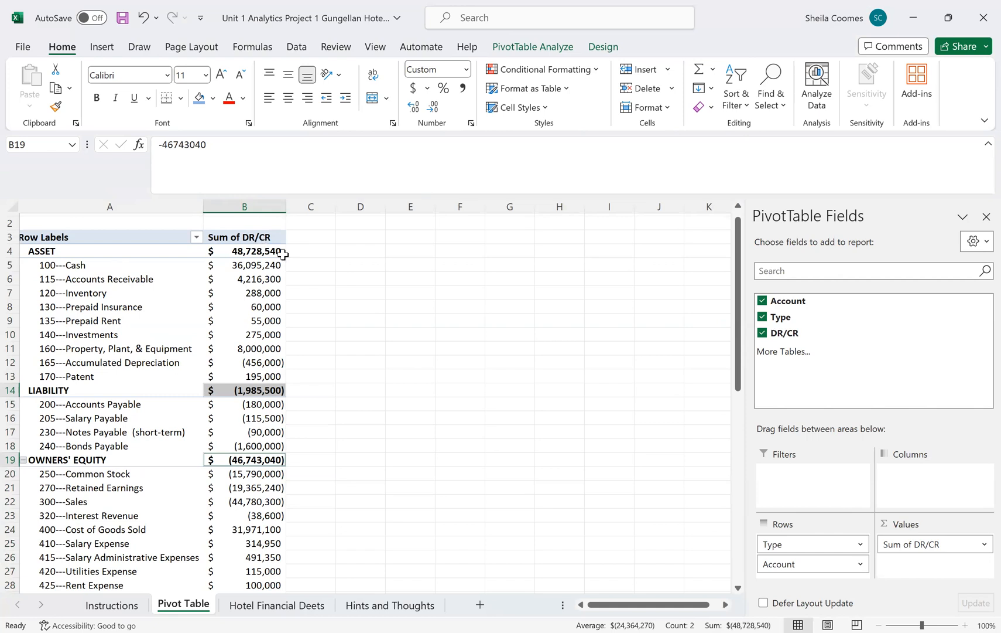
{"action": "scroll", "coordinate": [353, 294], "scroll_direction": "left", "scroll_amount": 1}
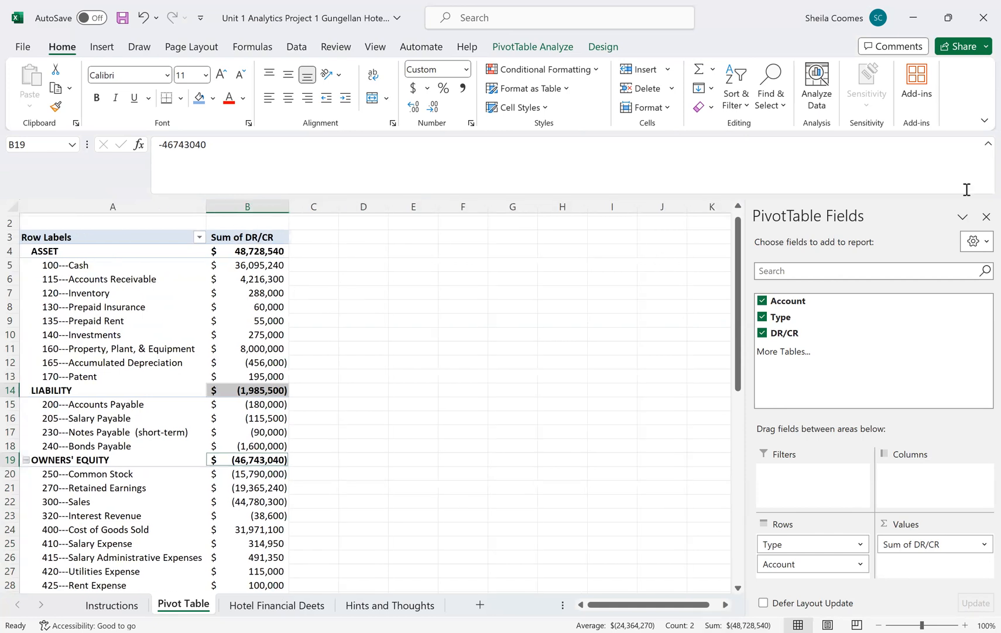